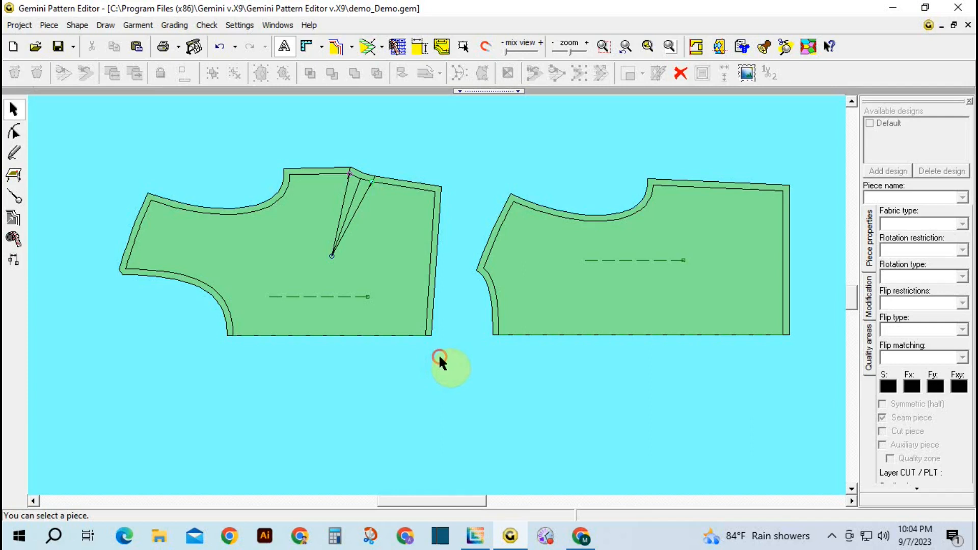
- Move the front bodice piece around the workspace to check how its internal dart lines follow it
left_click(402, 307)
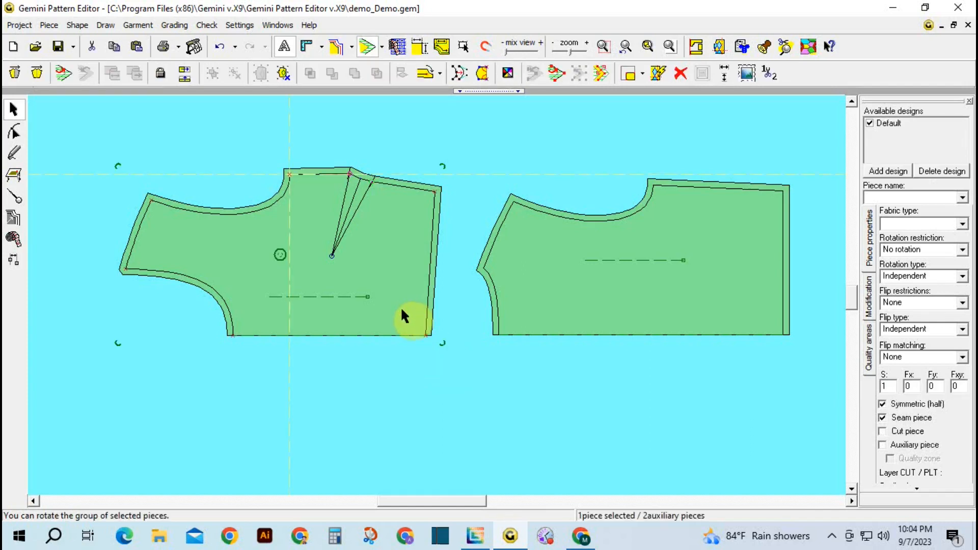
mouse_move(368, 313)
left_mouse_down()
mouse_move(554, 322)
mouse_move(683, 301)
mouse_move(370, 319)
left_mouse_up()
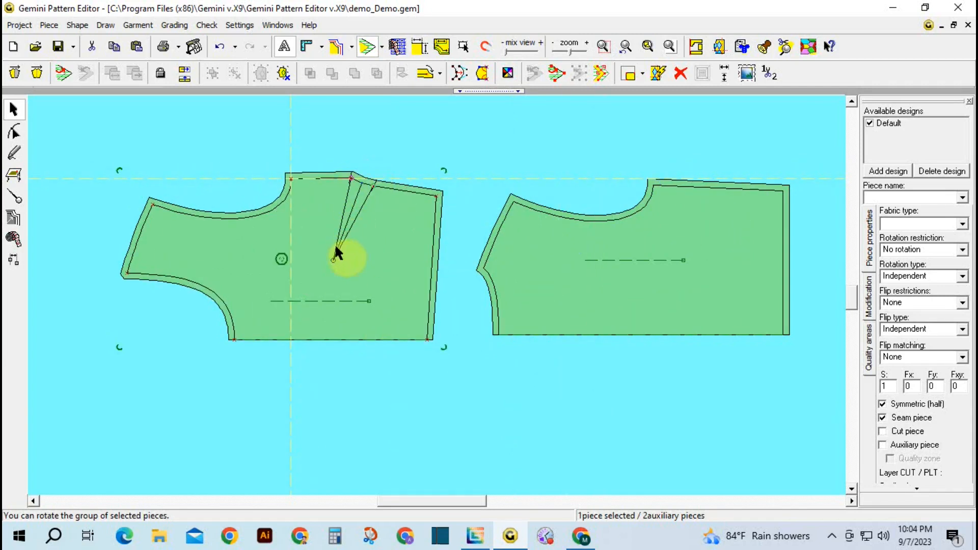
scroll(338, 246, "up", 1)
scroll(437, 302, "up", 1)
scroll(429, 384, "up", 1)
left_click(413, 369)
left_click_drag(419, 360, 424, 332)
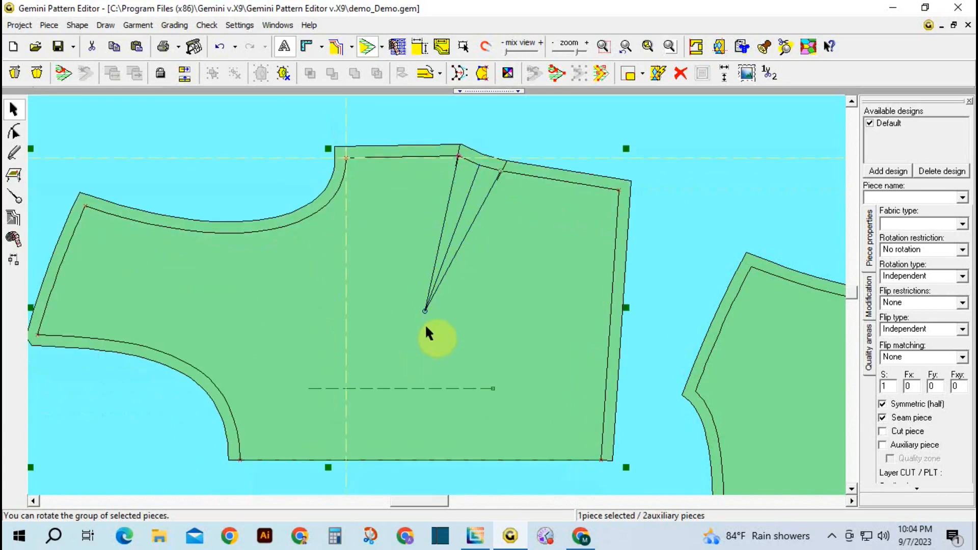
left_click(423, 325)
scroll(423, 325, "down", 1)
left_click_drag(720, 381, 606, 365)
left_click_drag(442, 374, 413, 316)
left_click_drag(693, 346, 691, 332)
left_click_drag(419, 292, 406, 337)
left_click_drag(570, 360, 686, 364)
left_click_drag(335, 307, 331, 317)
left_click(399, 304)
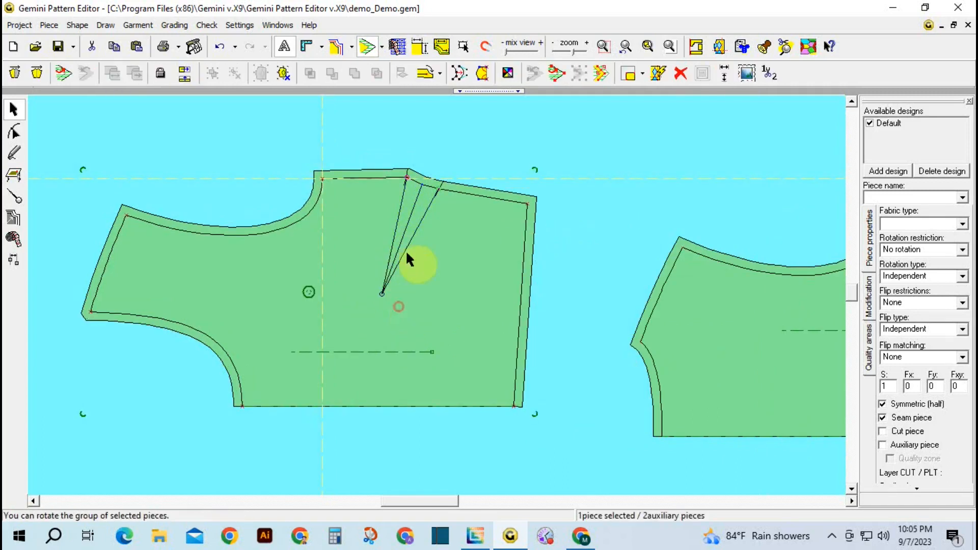
scroll(403, 230, "up", 1)
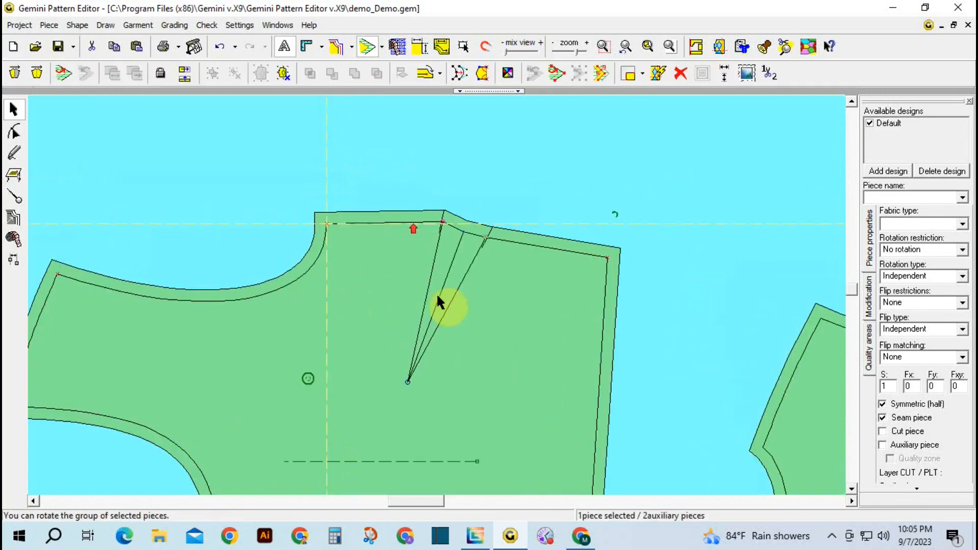
- Detach the auxiliary dart lines from the front bodice piece and delete them
left_click(284, 71)
left_click(299, 185)
scroll(329, 211, "down", 2)
left_click_drag(382, 286, 291, 327)
left_click_drag(387, 351, 266, 366)
left_click_drag(360, 218, 478, 381)
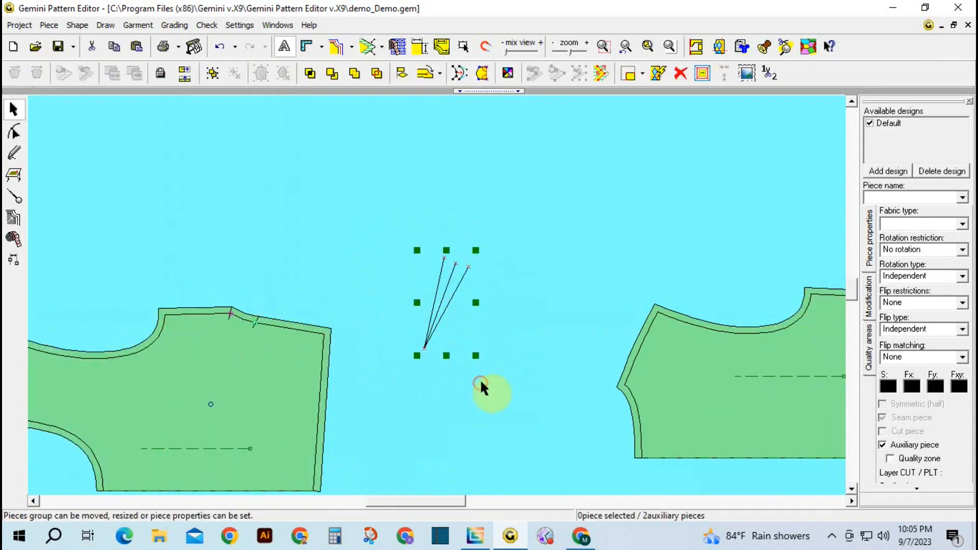
key("Delete")
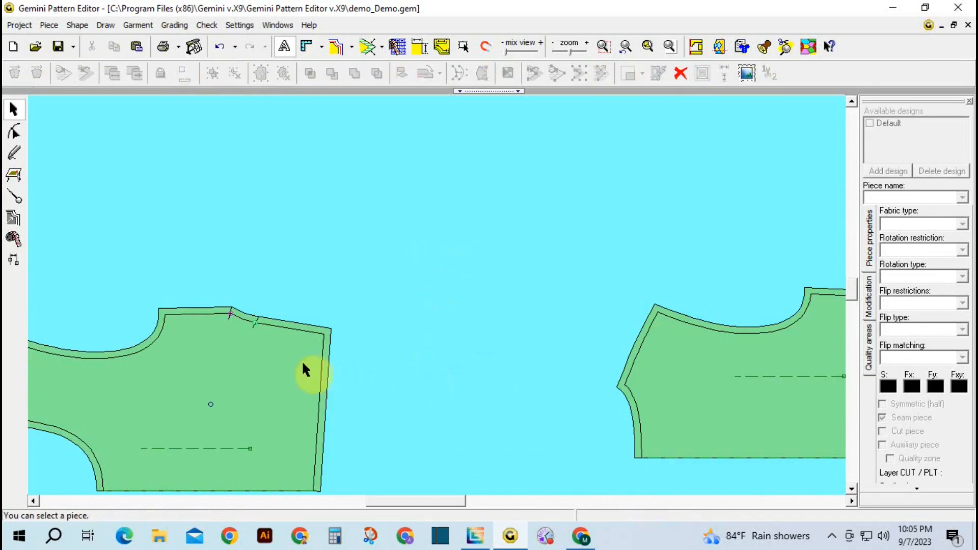
- Draw both dart legs on the front bodice as one line from the first notch through the dart point to the second notch
scroll(436, 313, "up", 1)
left_click(436, 306)
scroll(436, 292, "up", 2)
left_click(441, 284)
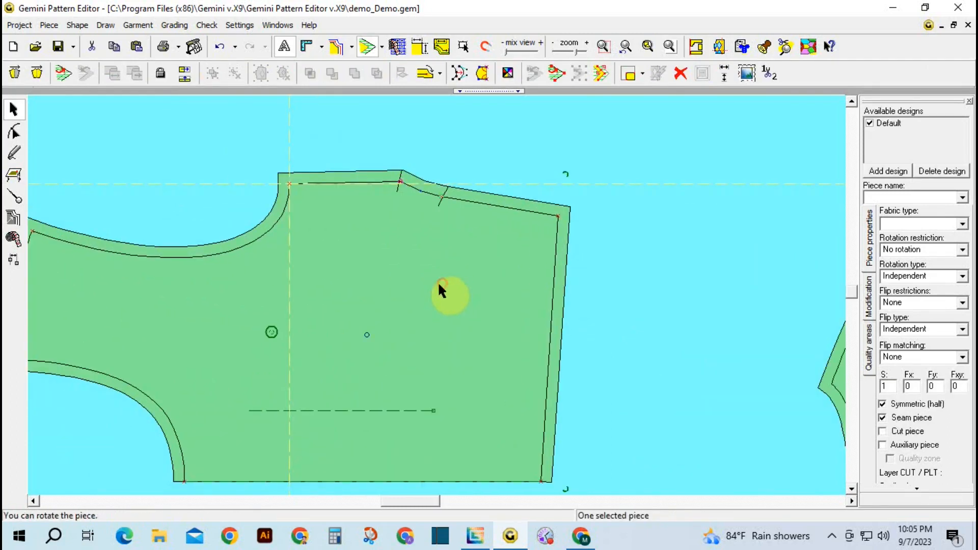
left_click(14, 153)
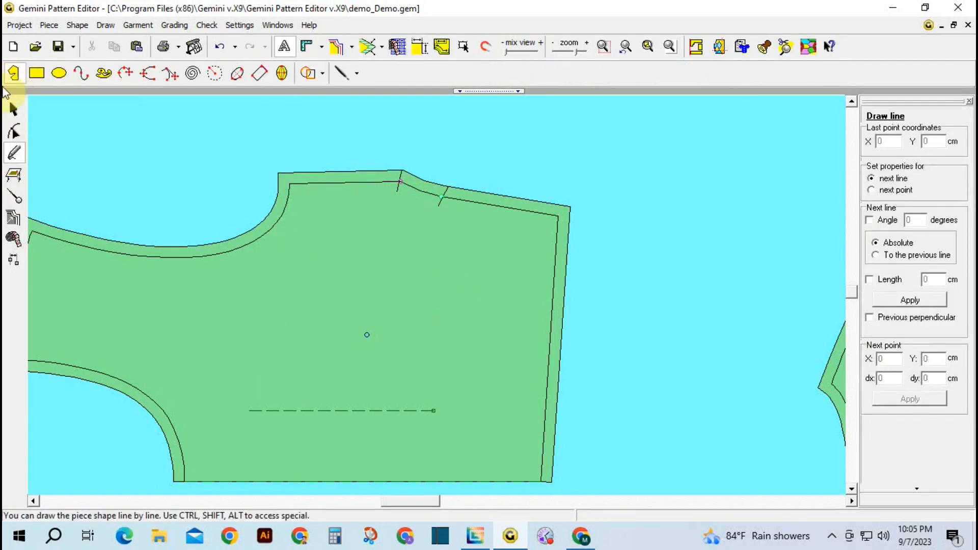
left_click(400, 181)
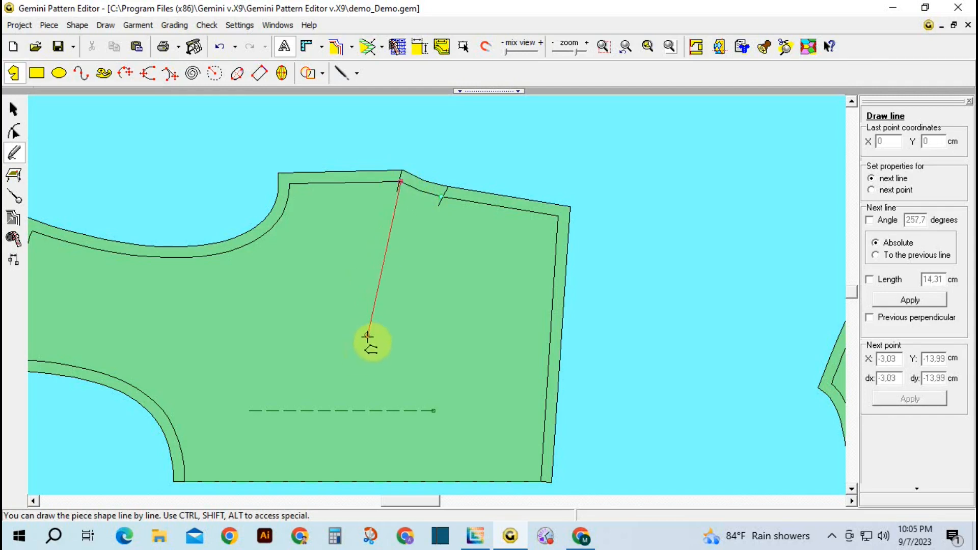
left_click(366, 335)
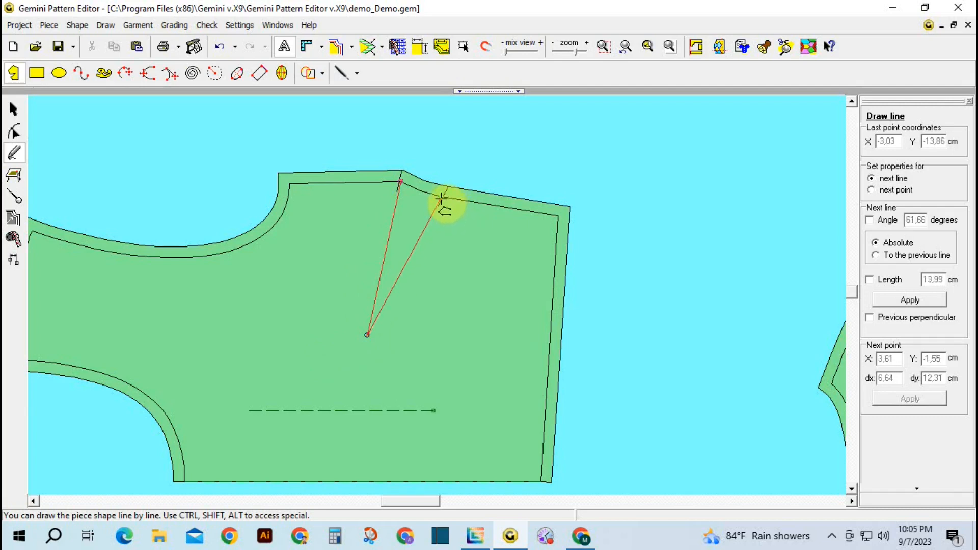
left_click(444, 198, "alt")
right_click(425, 211)
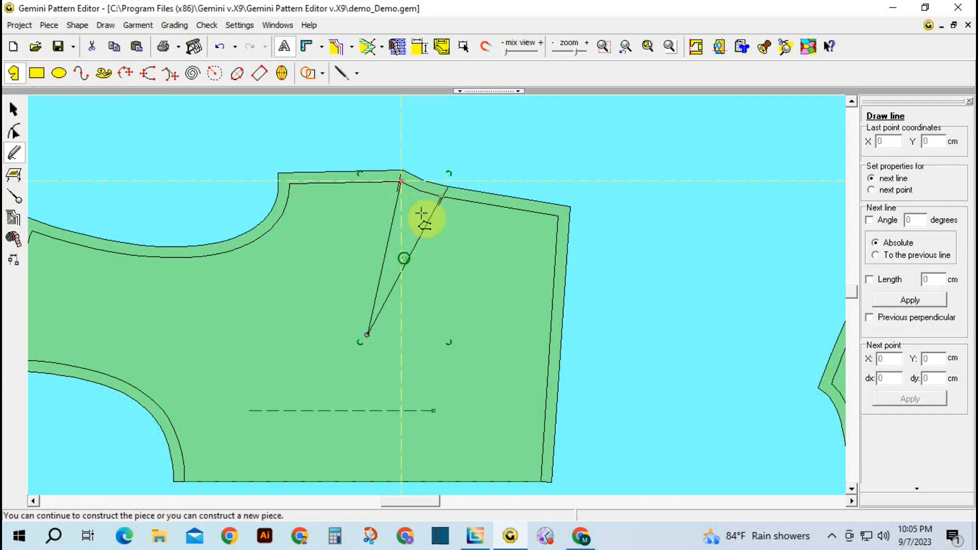
- Draw the dart's centre line, about 14 cm long, from the seam point midway between the notches to the dart point
left_click(420, 190)
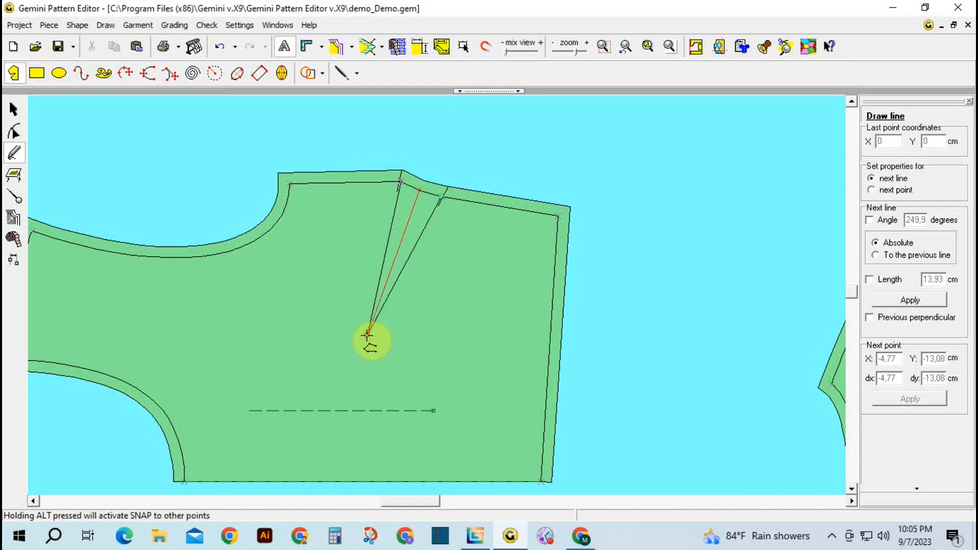
left_click(366, 335)
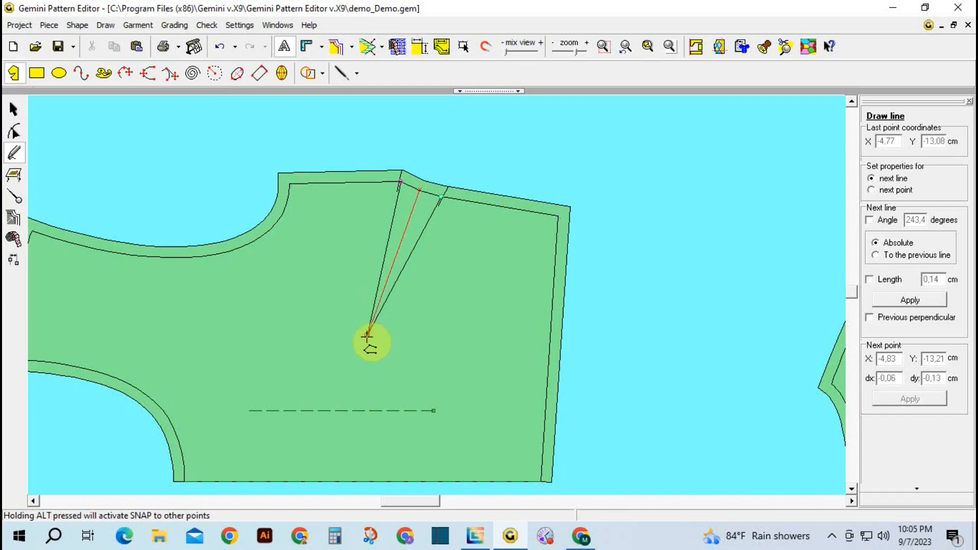
right_click(366, 335)
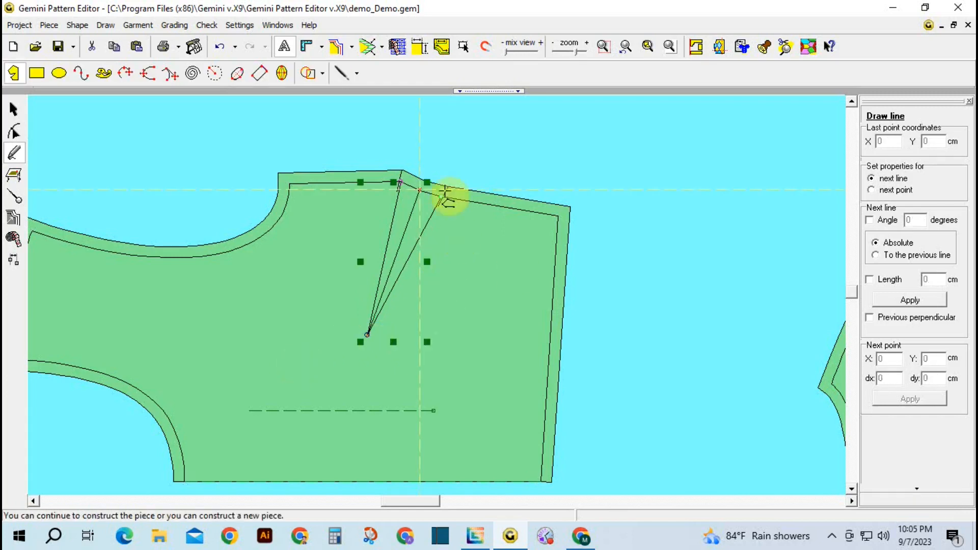
left_click(13, 109)
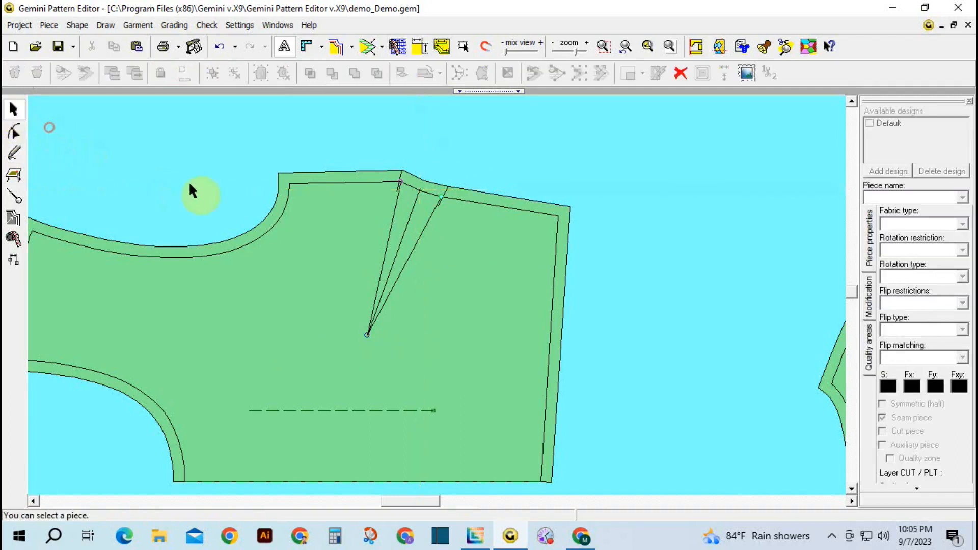
- Attach the new auxiliary dart lines to the front bodice and move the piece with them
scroll(192, 192, "down", 1)
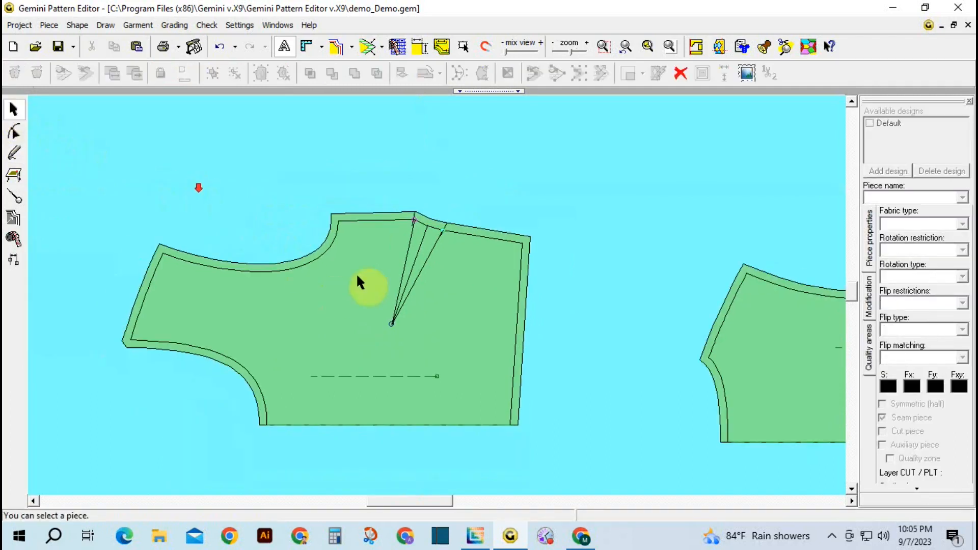
left_click(332, 313)
left_click_drag(365, 185, 448, 351)
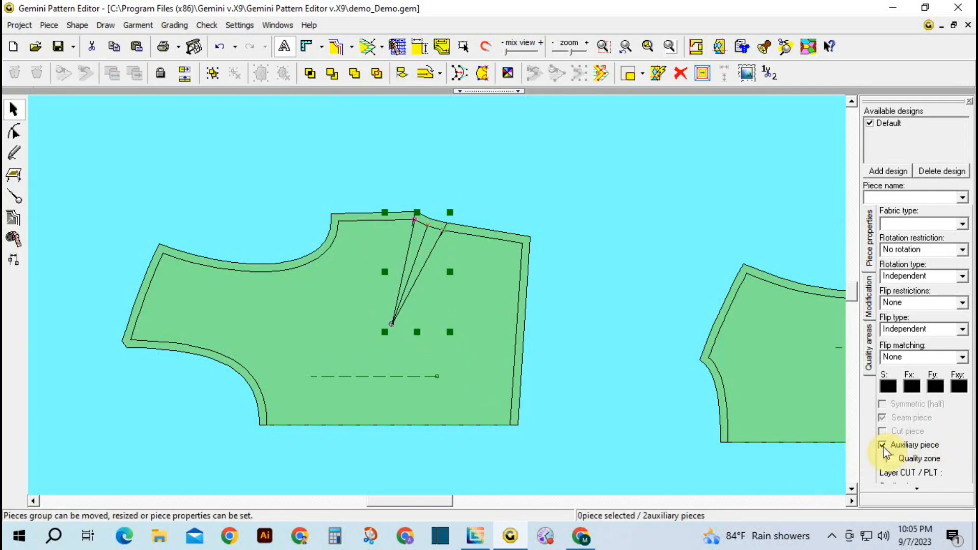
left_click(630, 250)
left_click_drag(93, 159, 563, 464)
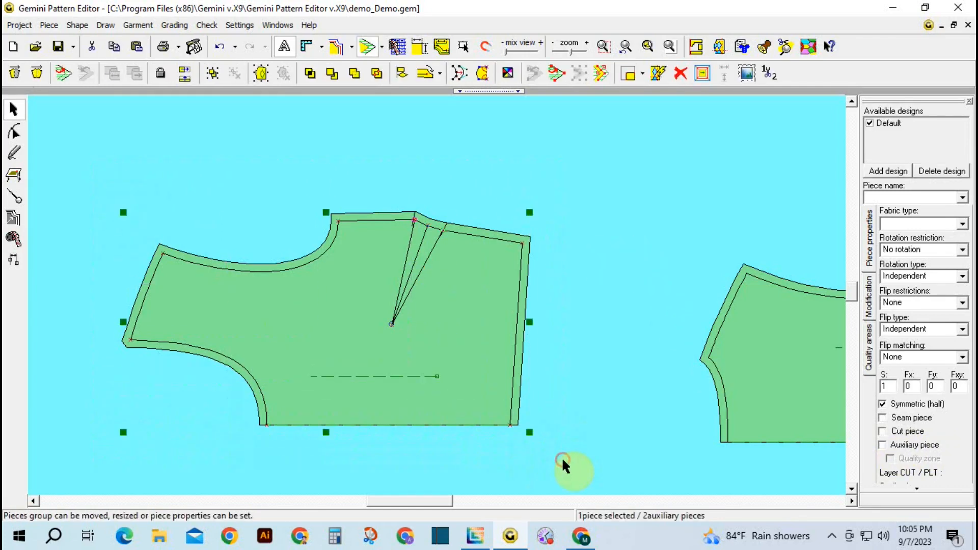
left_click(260, 74)
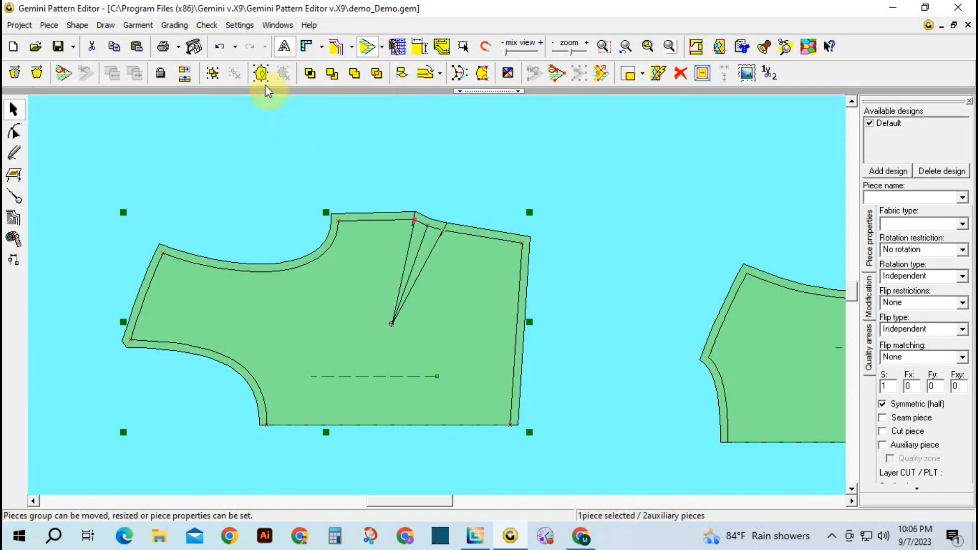
left_click(254, 134)
left_click_drag(335, 300, 441, 251)
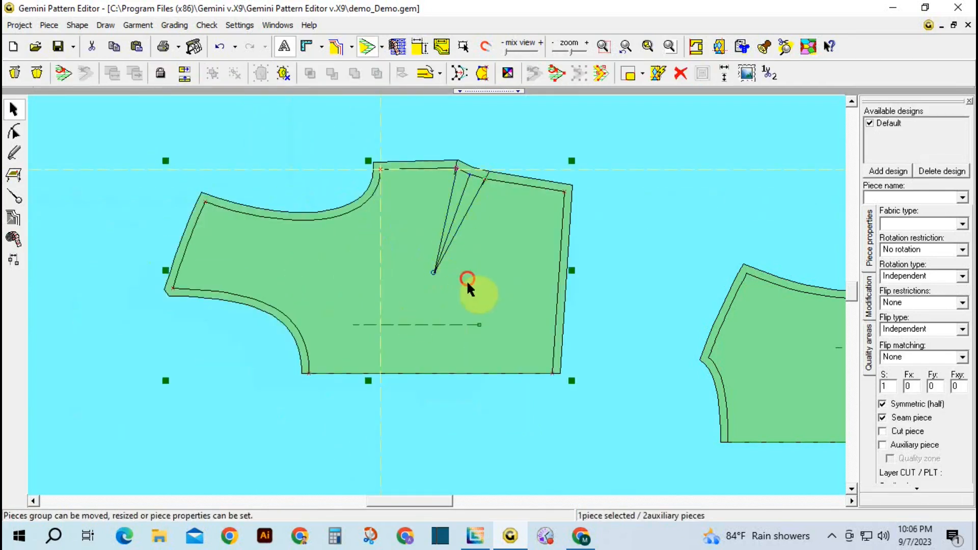
- Draw an ellipse about 12 cm wide and 8.5 cm high on the front bodice, overlapping the dart point
scroll(445, 258, "up", 3)
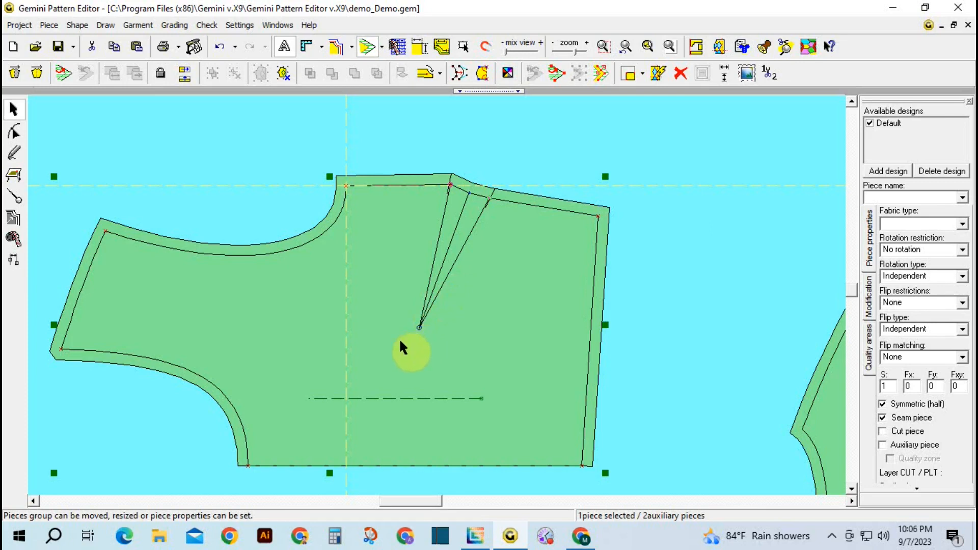
left_click(15, 153)
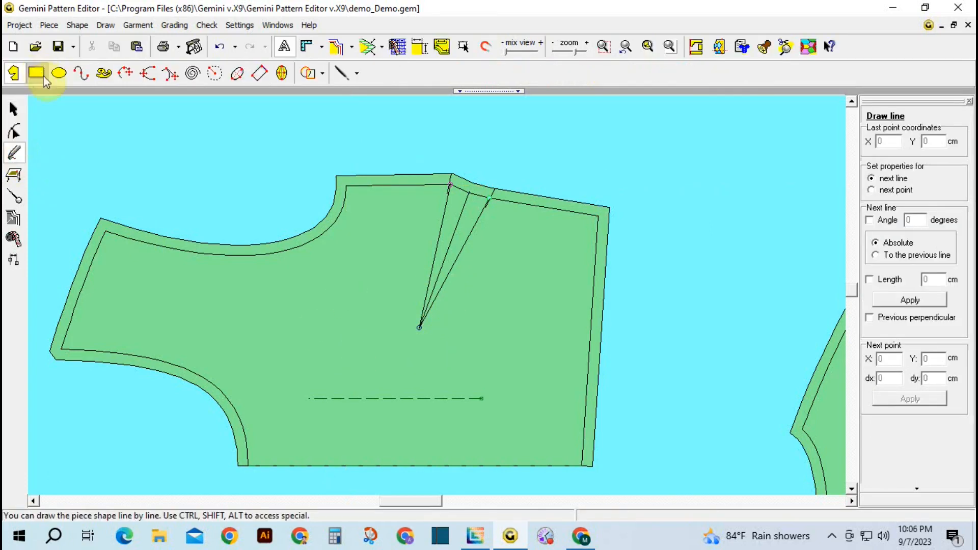
left_click(59, 73)
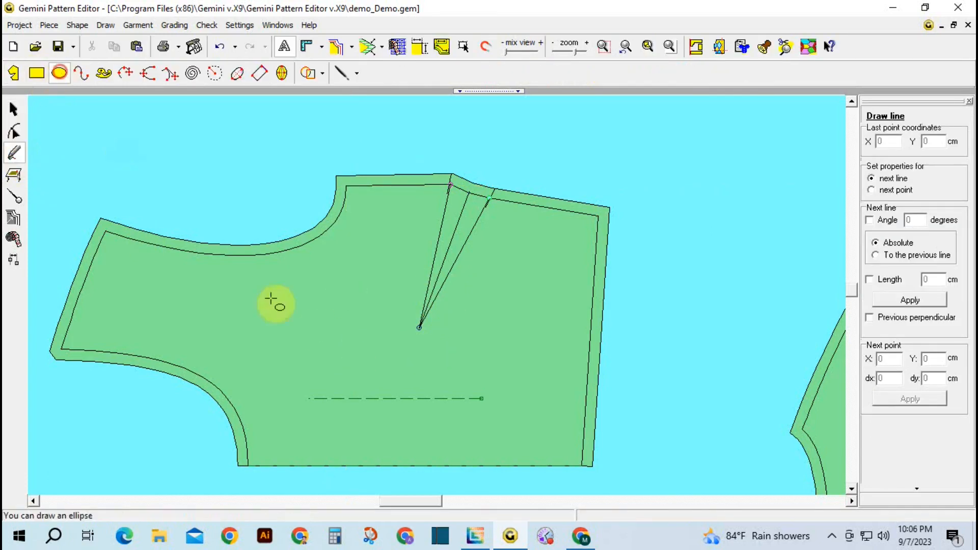
left_click_drag(332, 305, 447, 367)
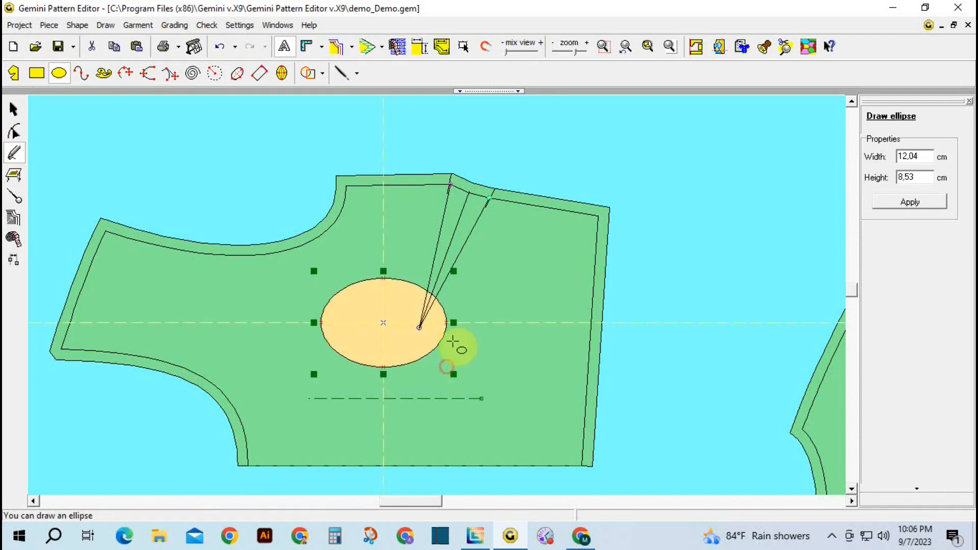
left_click(13, 109)
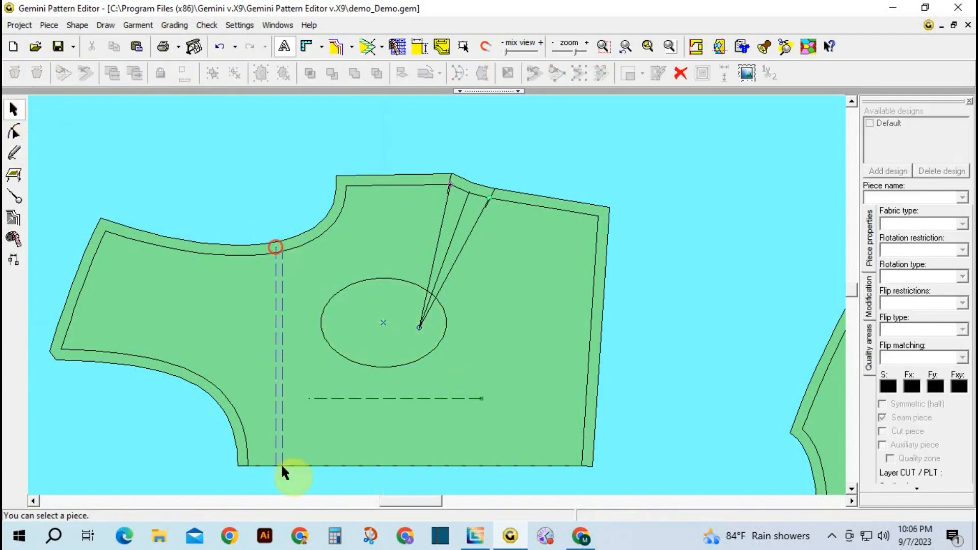
- Separate the front bodice from the ellipse and set the ellipse as an auxiliary piece
left_click_drag(328, 265, 257, 498)
left_click_drag(376, 307, 365, 282)
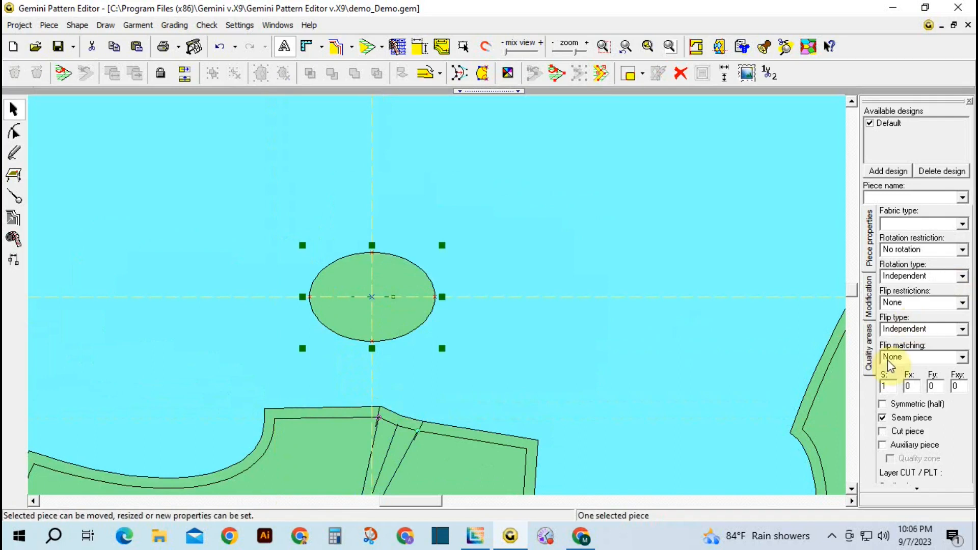
left_click(882, 446)
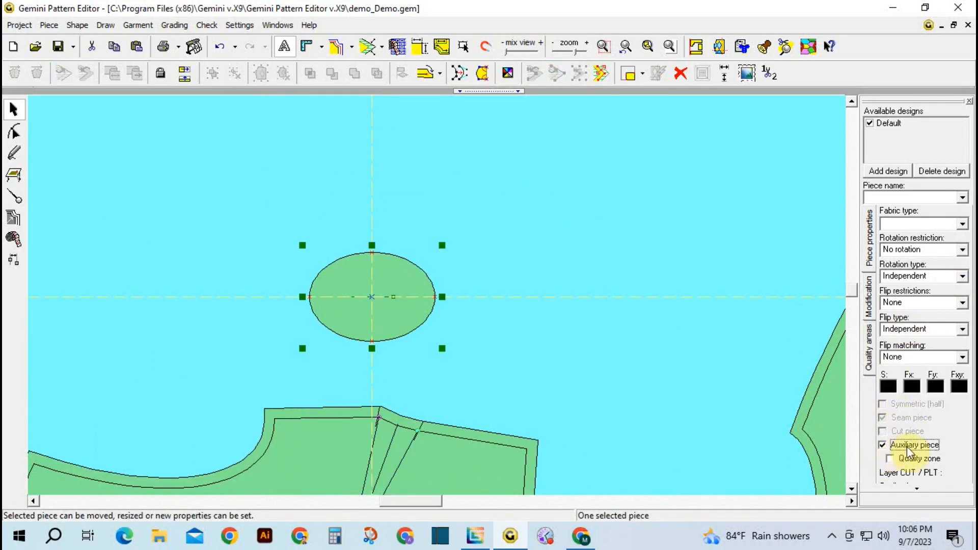
left_click(574, 313)
left_click_drag(398, 310, 410, 270)
- Place the ellipse inside the front bodice beside the dart point and attach it to the piece with the dart lines
scroll(418, 324, "down", 3)
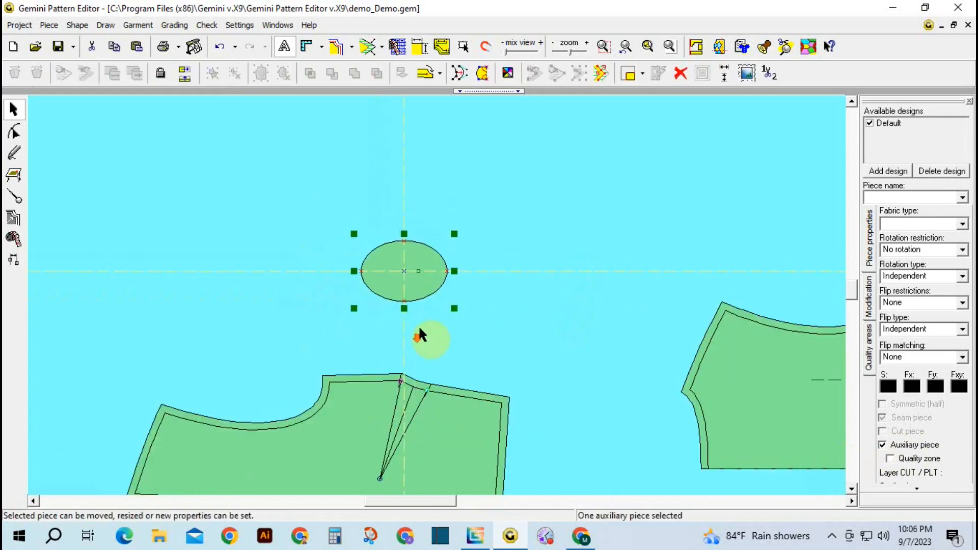
left_click_drag(407, 392, 431, 309)
left_click_drag(427, 268, 392, 358)
left_click_drag(179, 209, 535, 464)
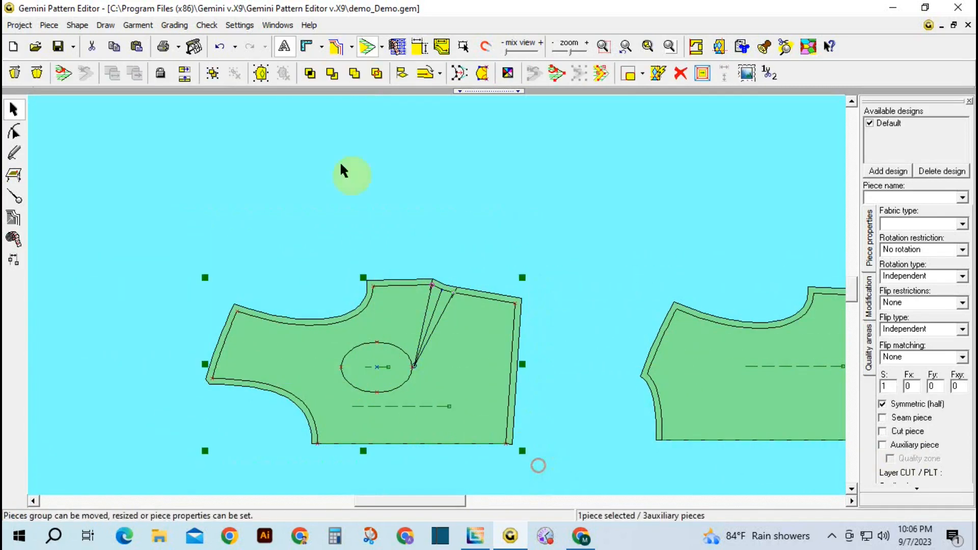
left_click(260, 73)
left_click(292, 242)
left_click(371, 304)
left_click_drag(371, 304, 365, 238)
left_click(375, 305)
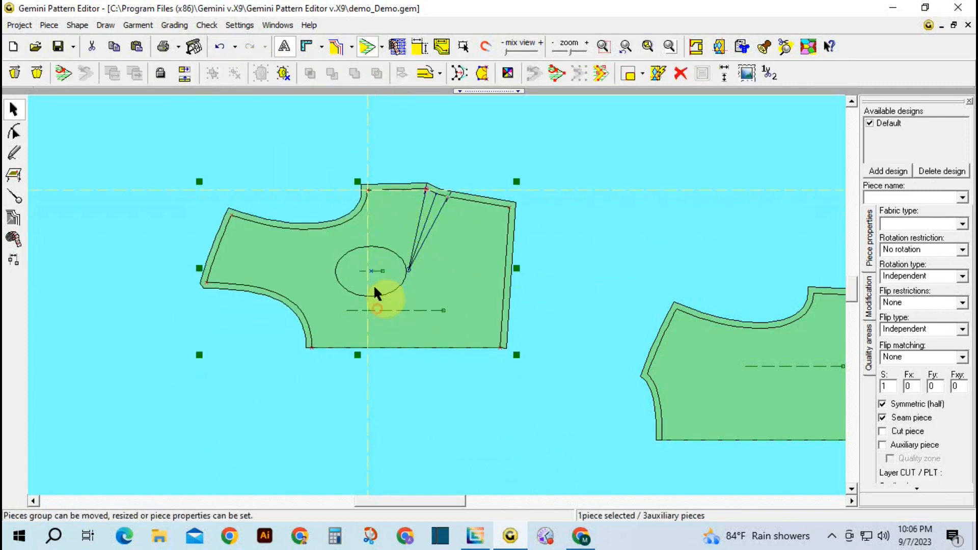
- Bring the back bodice under the front bodice and duplicate both pieces to a free area of the workspace
scroll(377, 286, "down", 4)
left_click_drag(414, 309, 406, 288)
left_click_drag(667, 351, 513, 347)
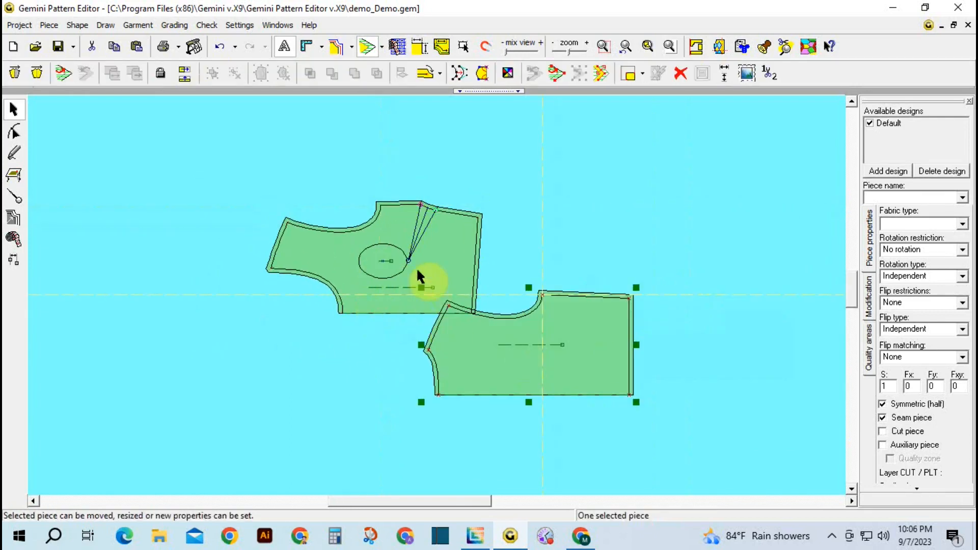
scroll(392, 298, "up", 1)
left_click_drag(601, 376, 447, 354)
scroll(450, 351, "down", 1)
left_click_drag(283, 184, 569, 432)
left_click_drag(467, 310, 796, 243, "ctrl")
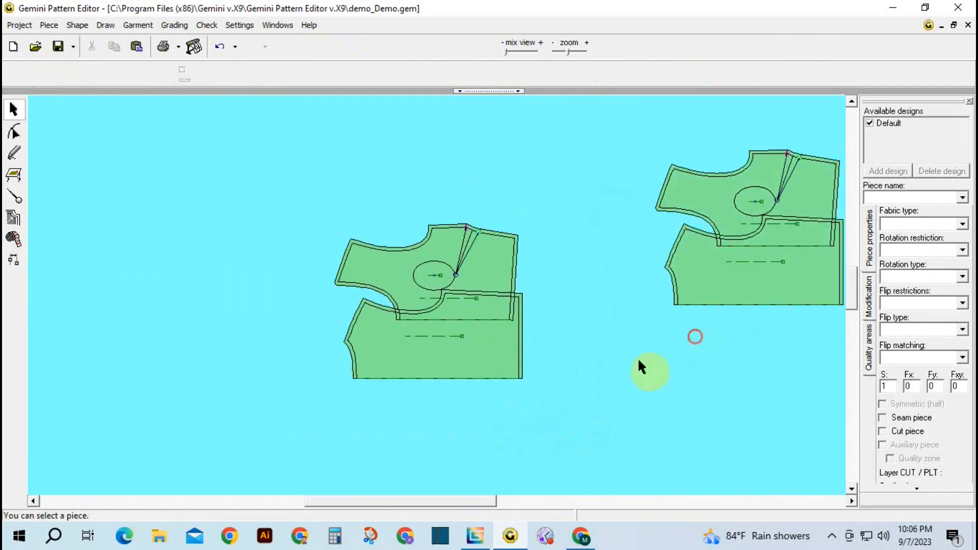
- Move the original back bodice clear below the front bodice and flip it vertically
left_click_drag(508, 344, 480, 410)
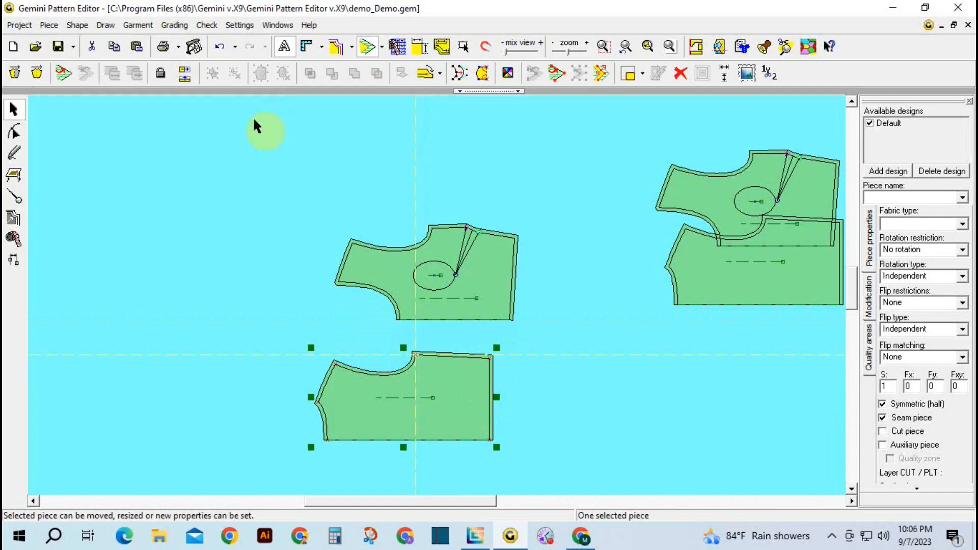
left_click(185, 74)
left_click(228, 249)
scroll(458, 354, "up", 2)
left_click(499, 330)
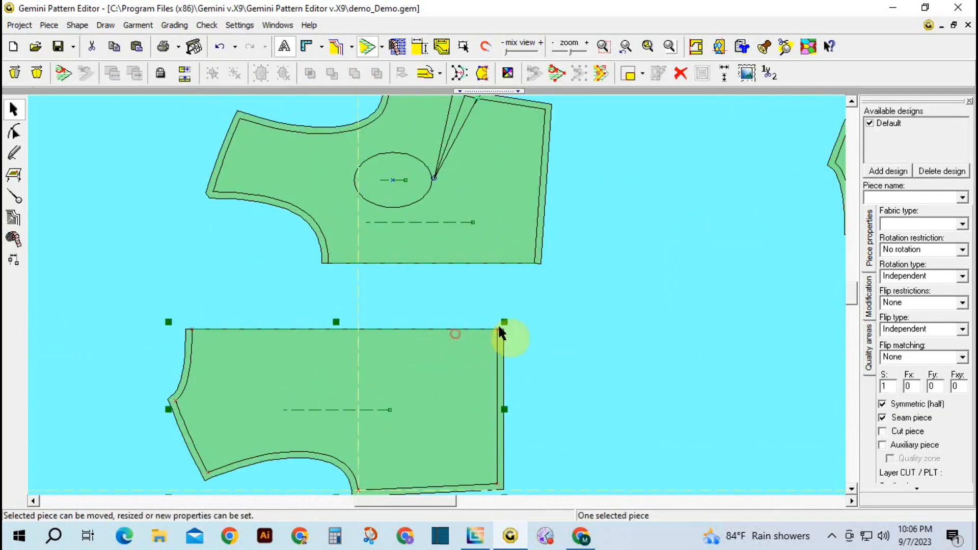
- Move the flipped back bodice up against the front bodice so their centre edges meet, and select the back's symmetry axis
left_click_drag(497, 328, 533, 264)
scroll(510, 291, "down", 1)
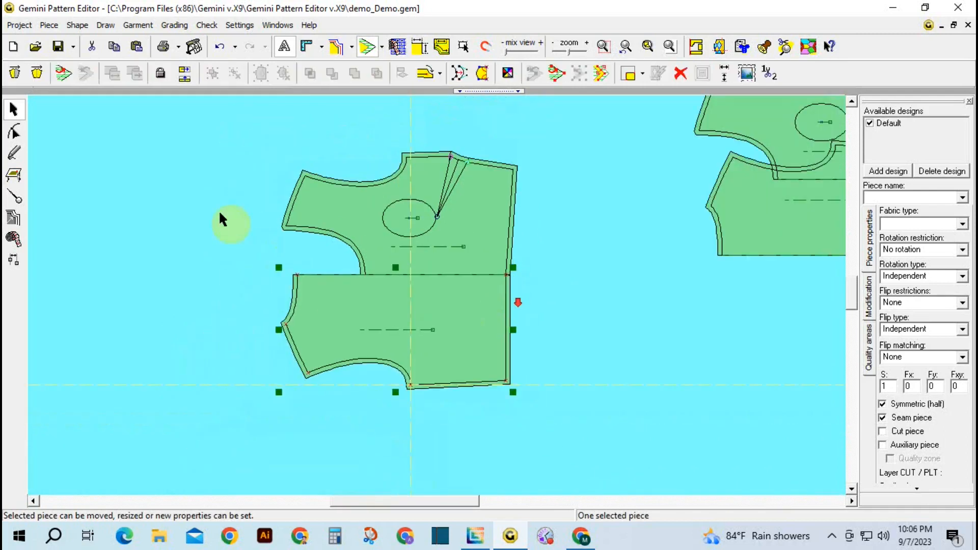
left_click(14, 196)
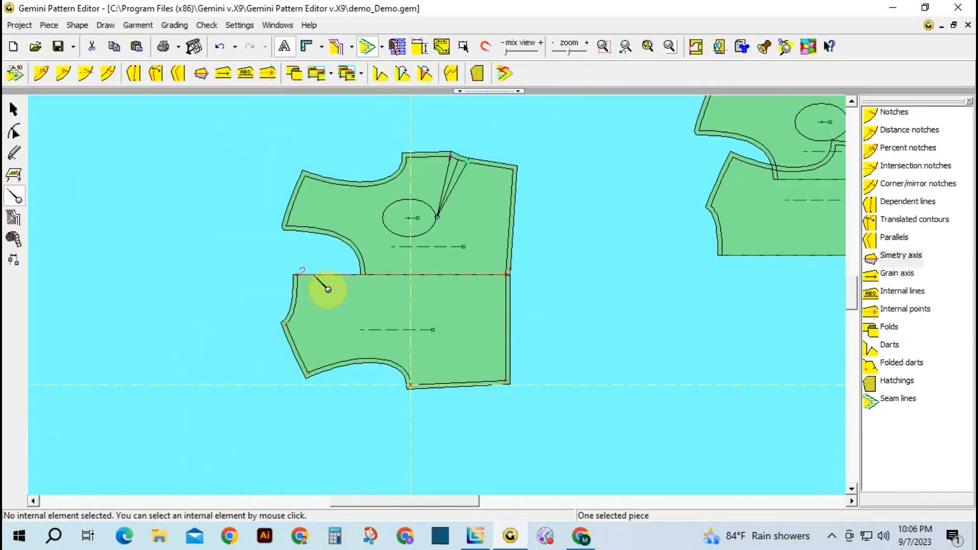
left_click(314, 275)
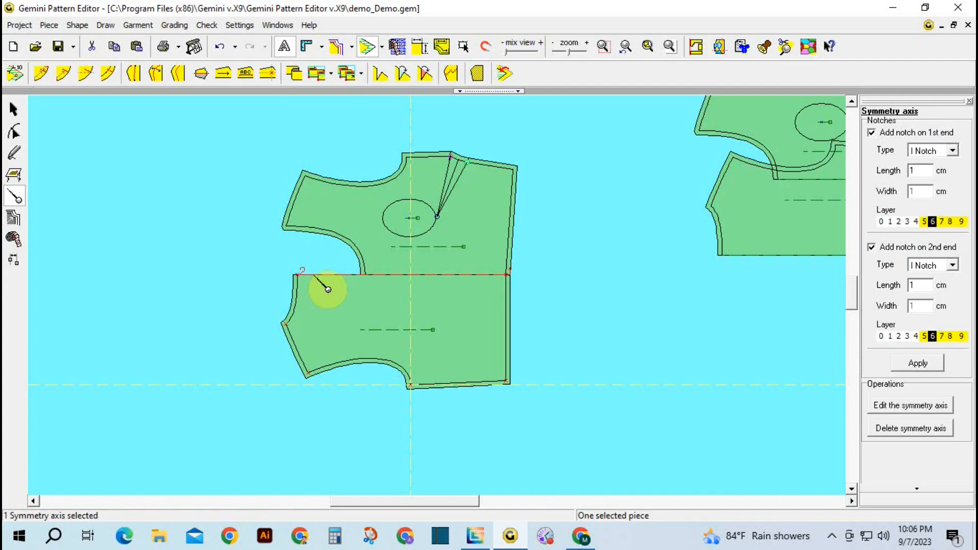
left_click(328, 289)
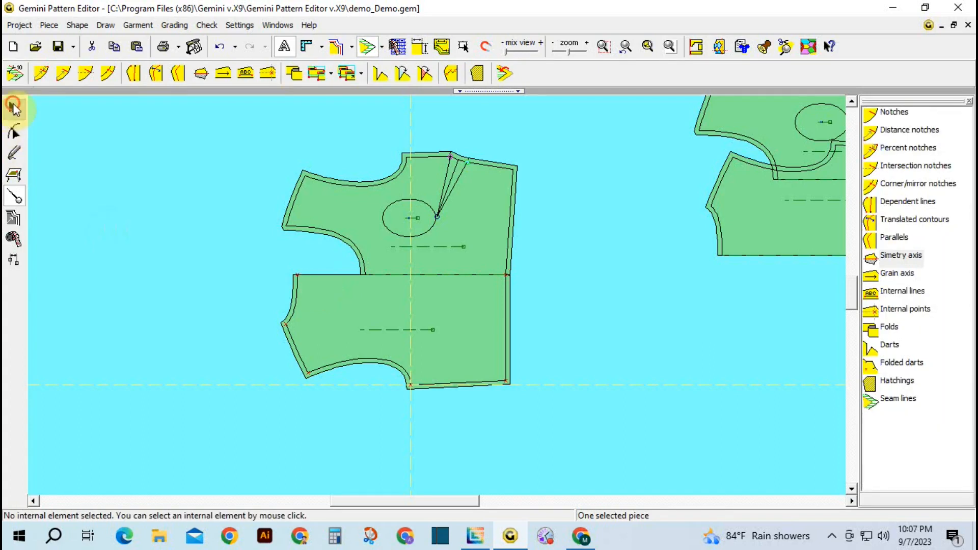
- Select the adjoining front and back bodices and merge them into a single piece
left_click(13, 108)
left_click_drag(193, 114, 557, 418)
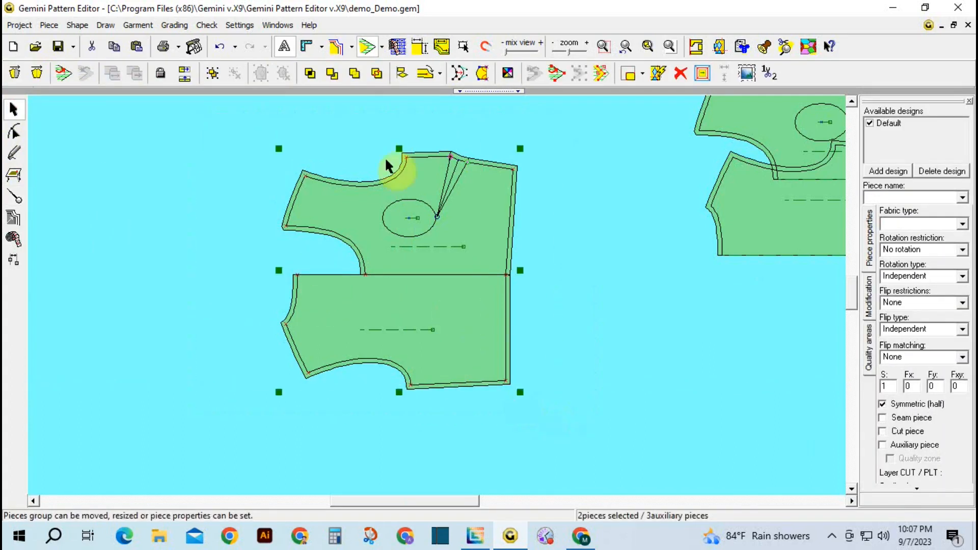
left_click(356, 75)
left_click(261, 153)
mouse_move(411, 297)
left_mouse_down()
mouse_move(432, 288)
mouse_move(421, 305)
left_mouse_up()
- Show the merged bodice as a seam piece with its seam allowance and reposition it in the workspace
left_click(364, 48)
left_click(295, 127)
scroll(437, 283, "up", 1)
left_click_drag(392, 340, 387, 330)
left_click(404, 314)
left_click_drag(406, 290, 393, 309)
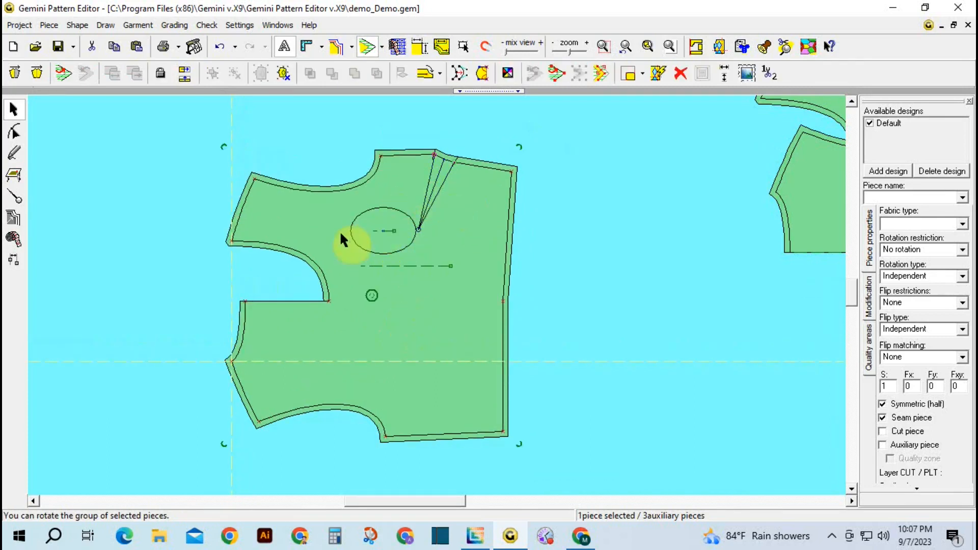
left_click_drag(406, 281, 384, 298)
scroll(446, 298, "down", 2)
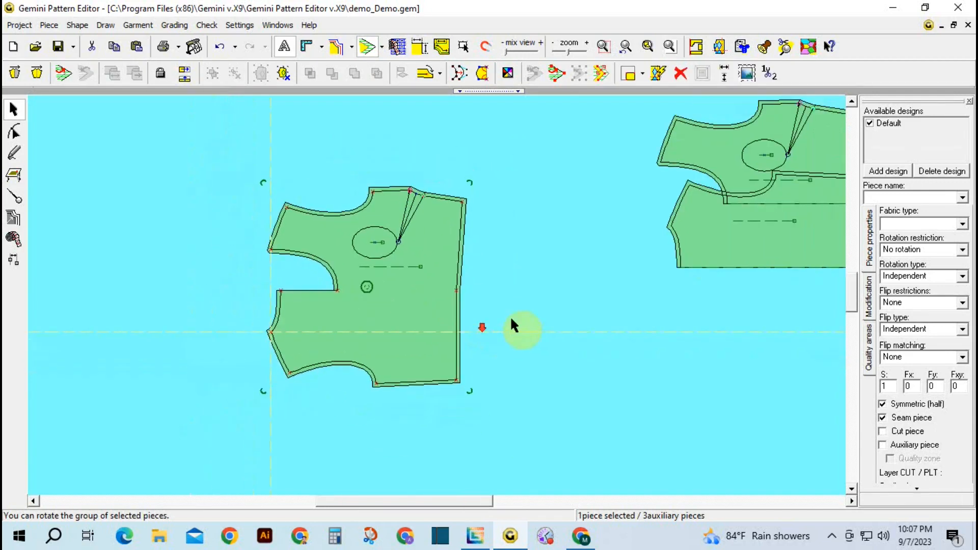
- Bring the duplicated bodices beside the merged piece, arranging the back separately below the front
left_click_drag(779, 234, 727, 332)
left_click_drag(788, 159, 705, 201)
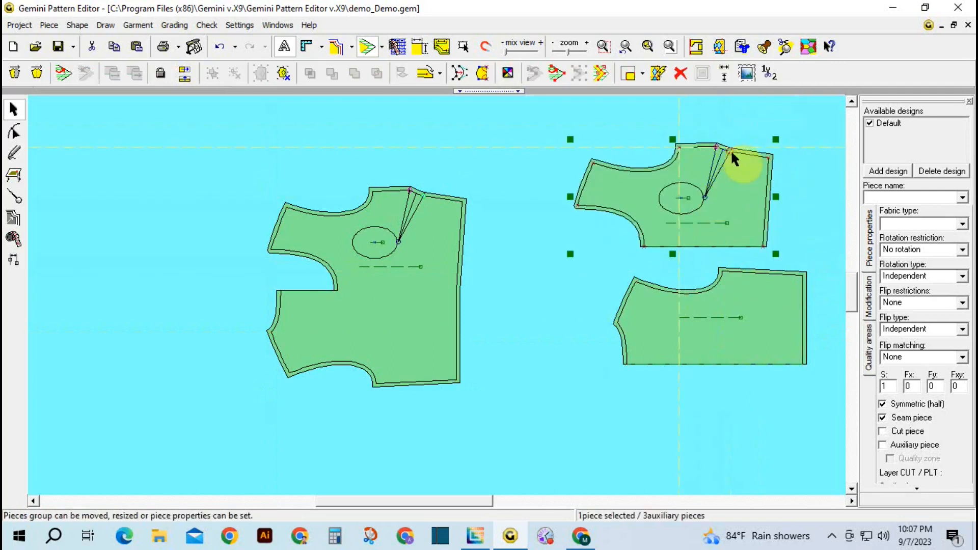
left_click_drag(709, 293, 681, 286)
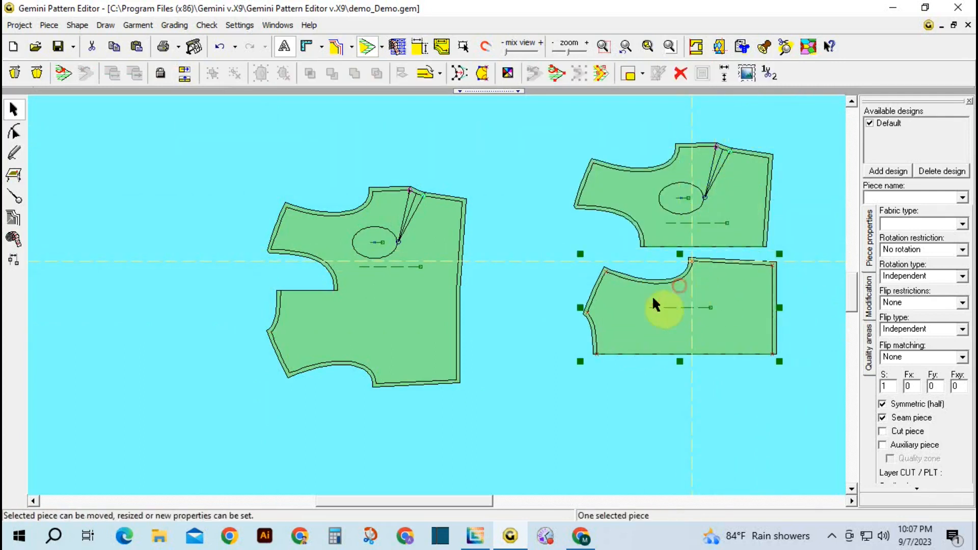
left_click(519, 326)
- Shift the merged bodice slightly toward the duplicates and inspect its joined outline and internal elements
left_click(421, 320)
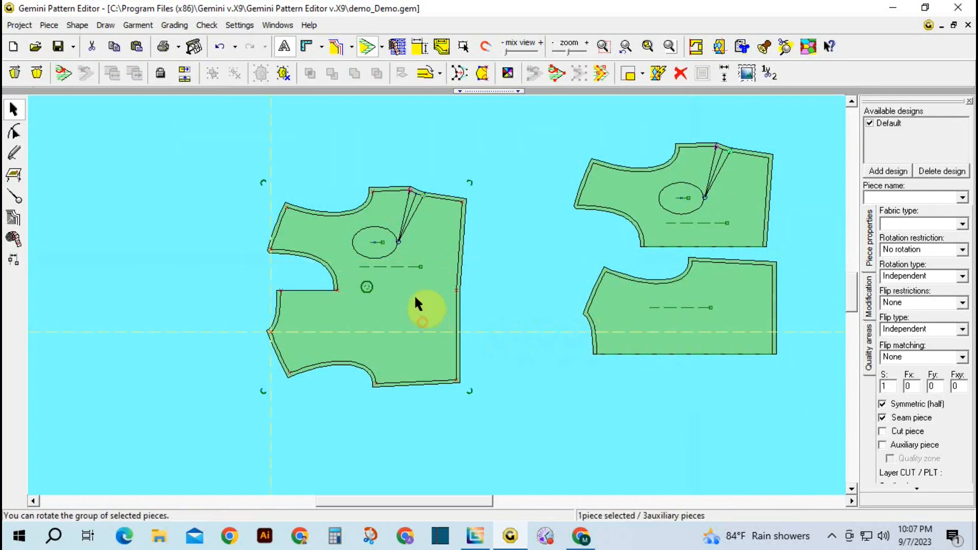
scroll(435, 298, "up", 2)
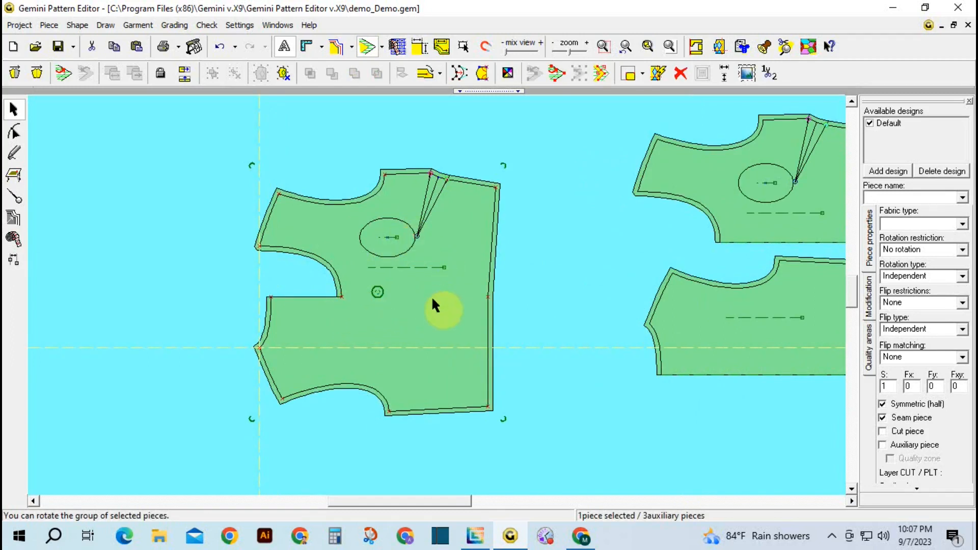
left_click_drag(422, 295, 452, 288)
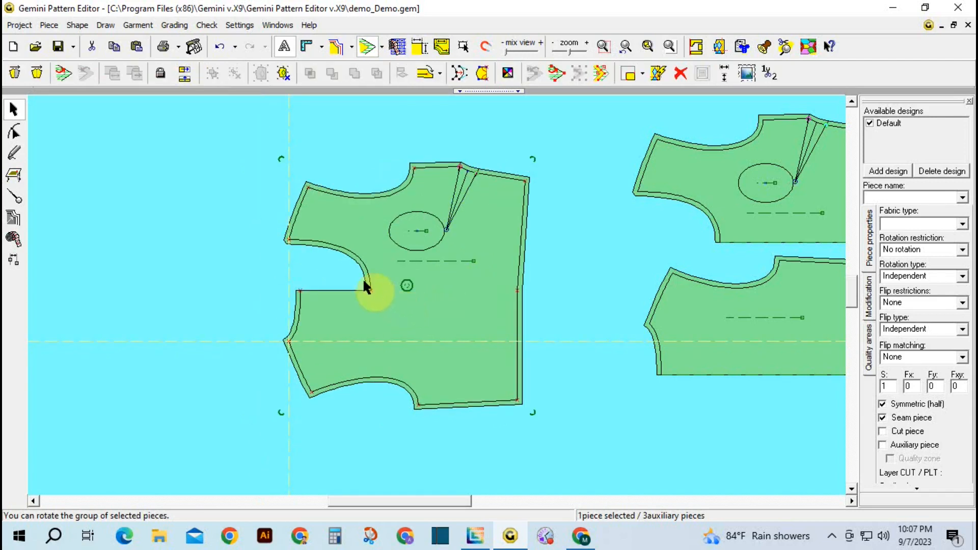
scroll(362, 278, "up", 1)
left_click(393, 279)
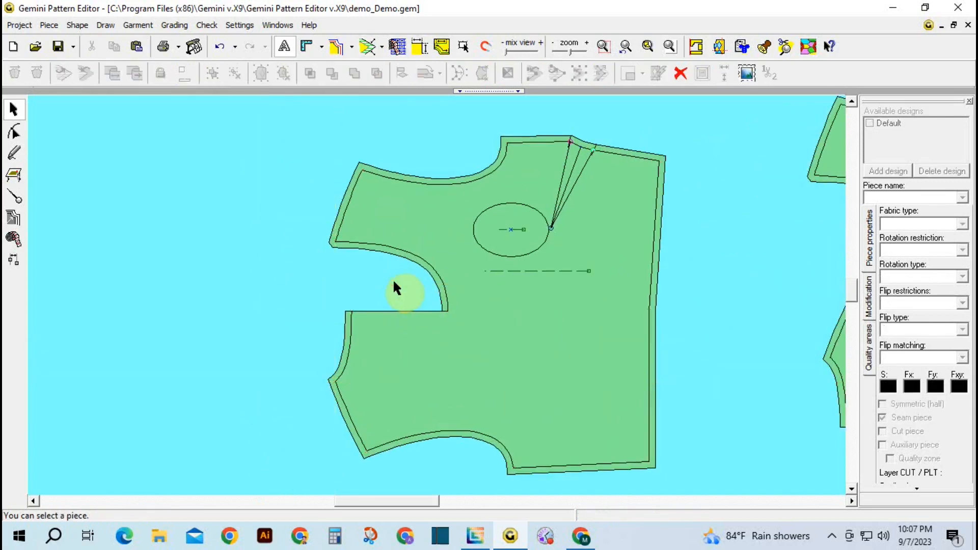
left_click(558, 338)
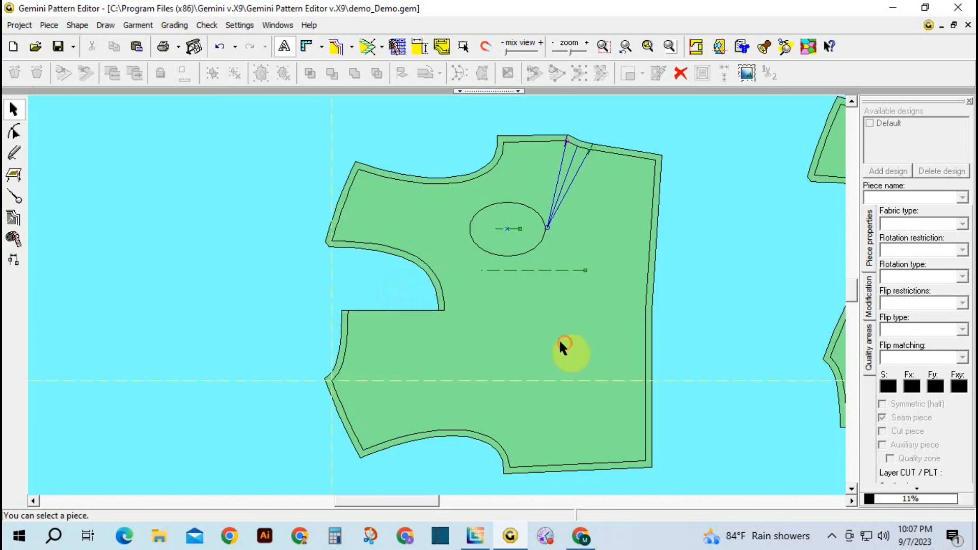